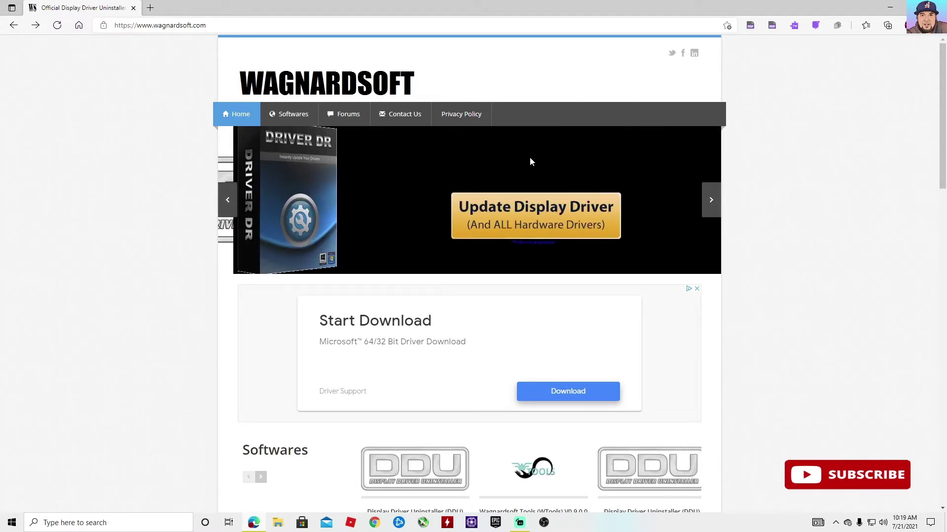
pyautogui.scroll(-3, 416, 349)
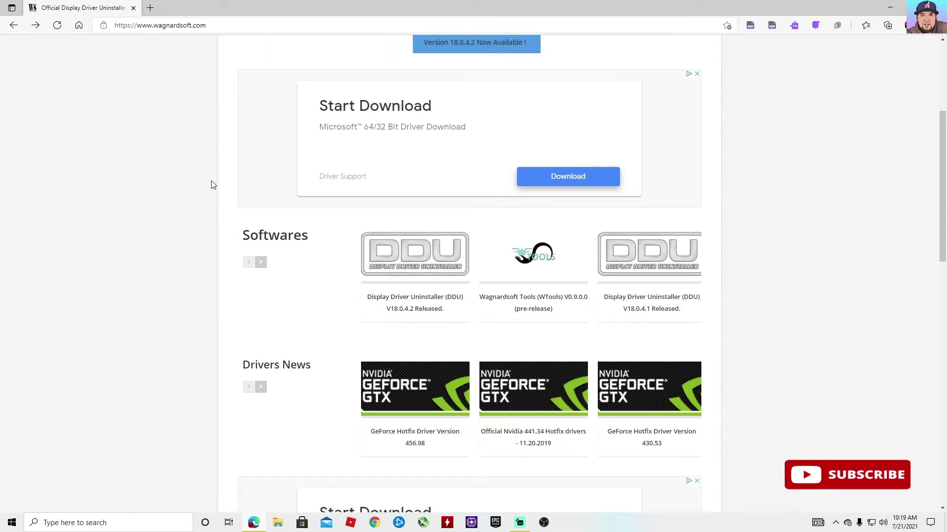
pyautogui.scroll(3, 670, 342)
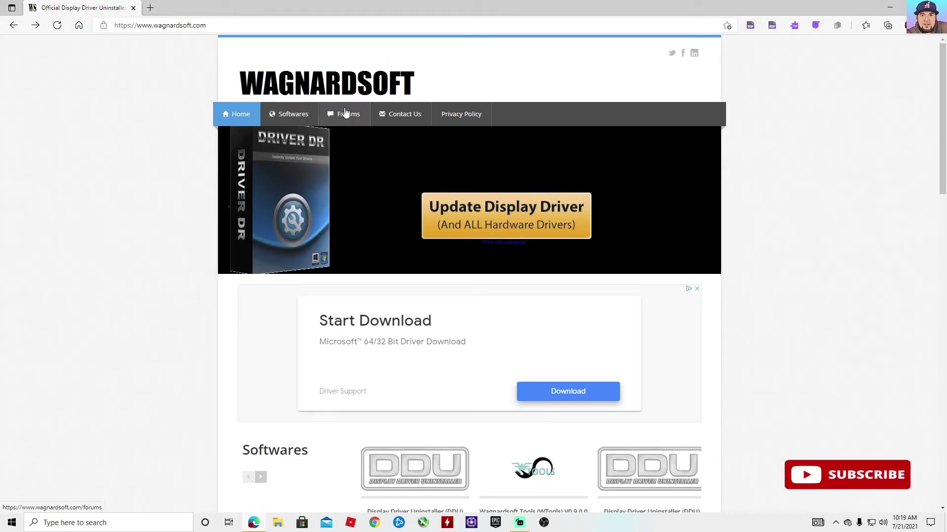
pyautogui.scroll(-2, 268, 406)
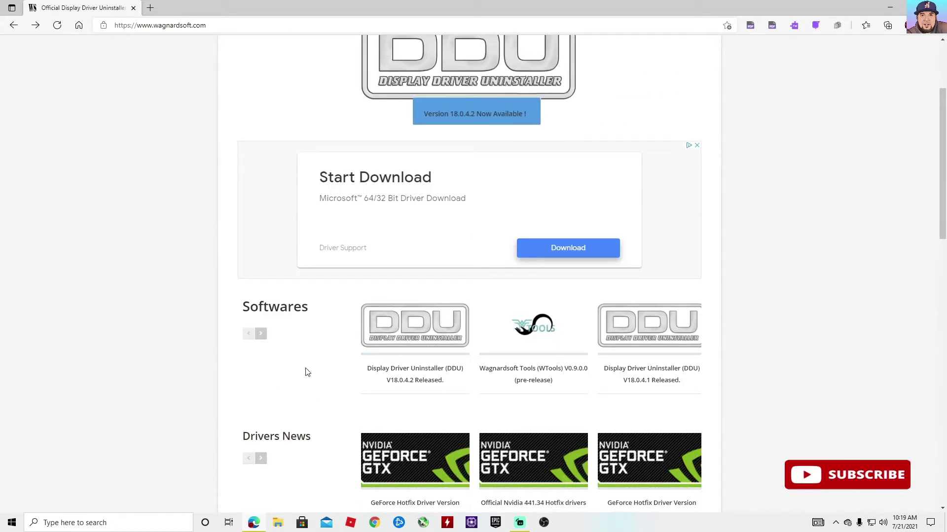
# Open the 'Display Driver Uninstaller (DDU) V18.0.4.2 Released' article from the Softwares section.
pyautogui.click(411, 336)
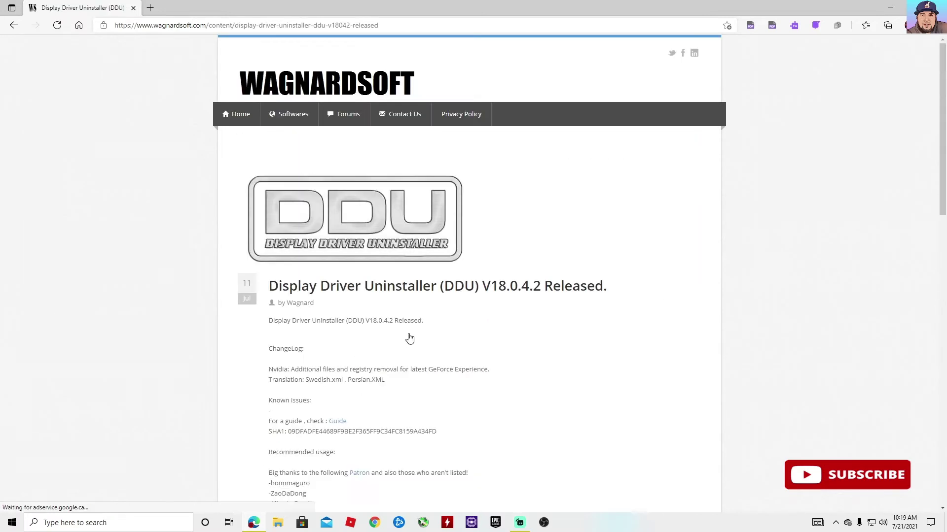
pyautogui.scroll(-3, 384, 359)
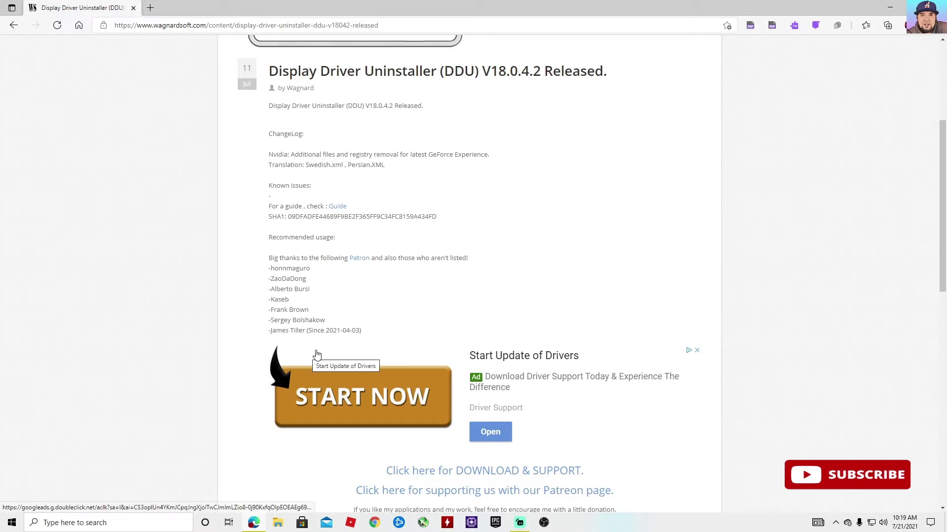
pyautogui.scroll(-2, 311, 355)
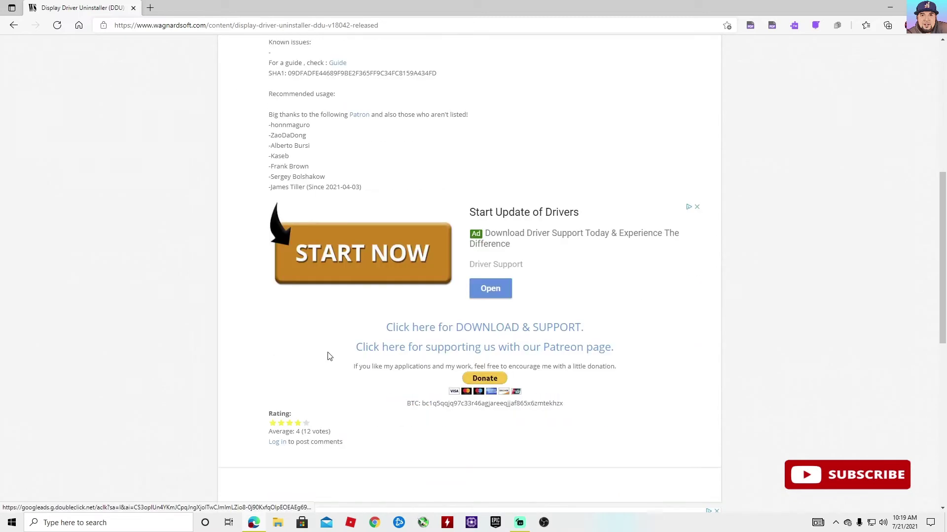
# Download the DDU V18.0.4.2 file via the forum's '***Official Download Here***' link.
pyautogui.click(490, 331)
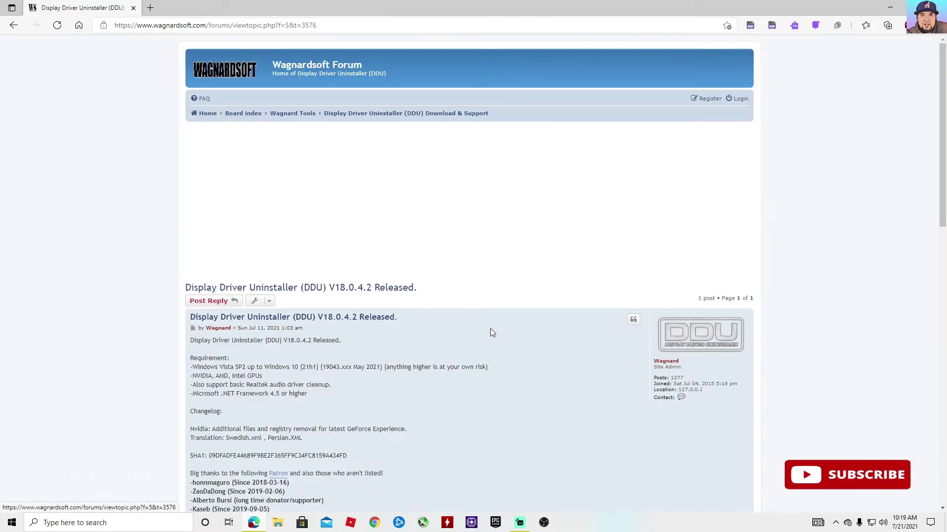
pyautogui.scroll(-2, 333, 332)
pyautogui.scroll(-3, 277, 331)
pyautogui.scroll(-2, 276, 330)
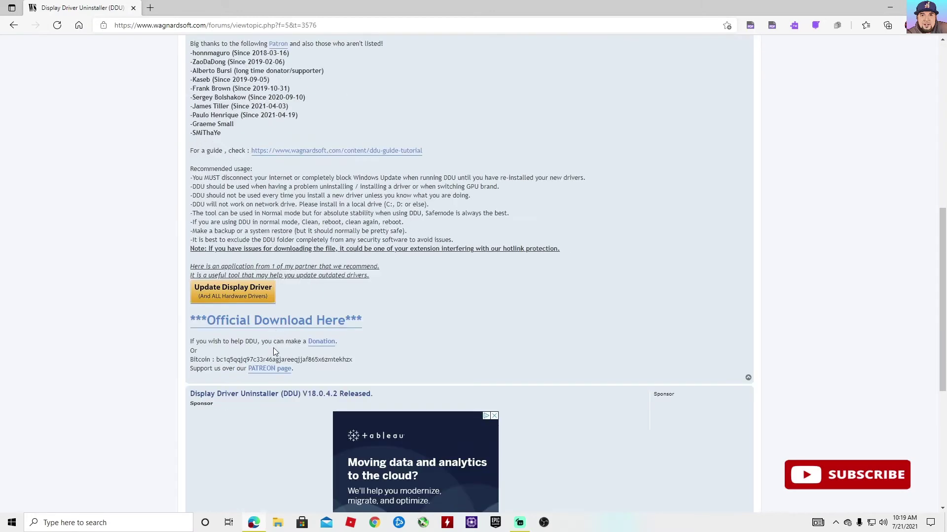
pyautogui.click(290, 326)
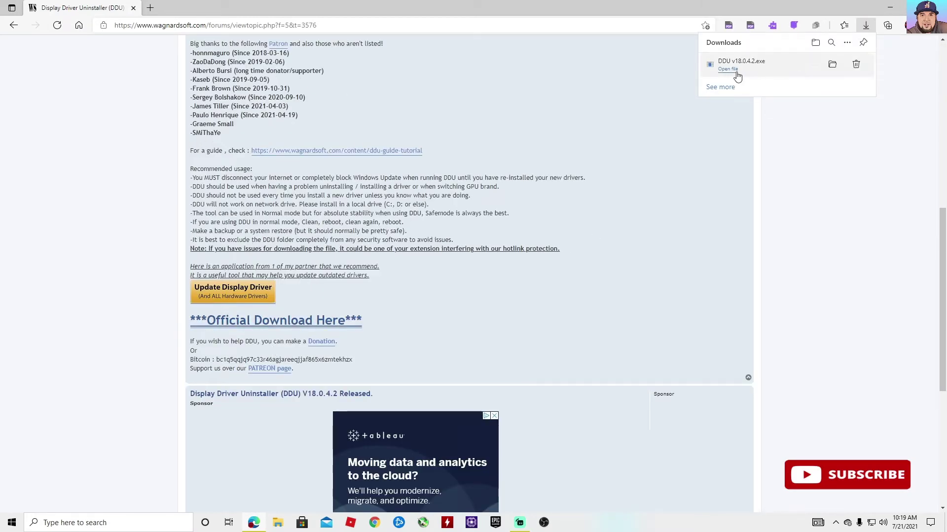
# Open the extracted DDU v18.0.4.2 folder and bring up Display Driver Uninstaller's run-as-administrator option.
pyautogui.click(832, 65)
pyautogui.moveTo(577, 296)
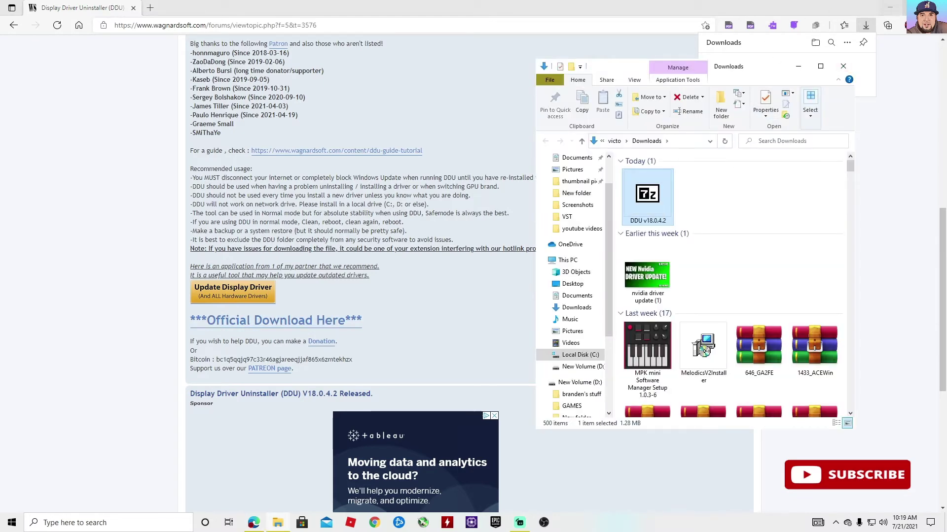
pyautogui.click(889, 9)
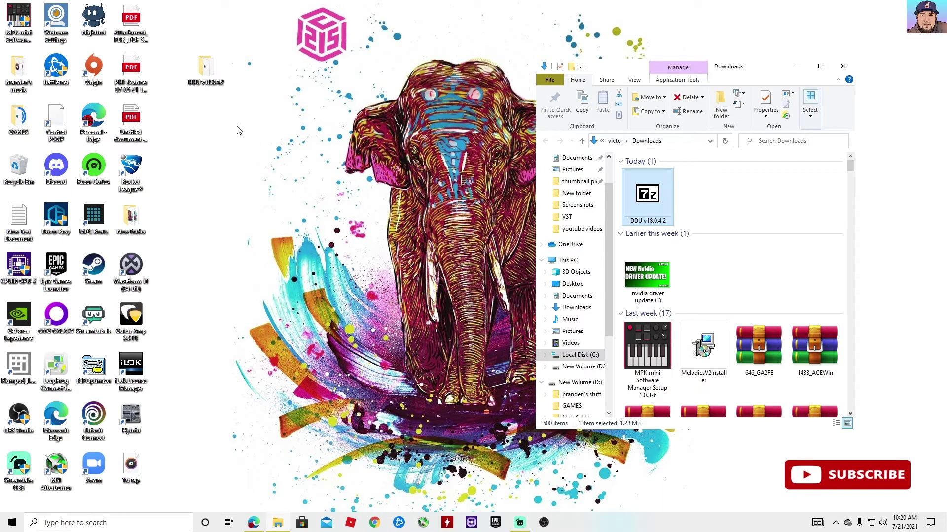
pyautogui.click(843, 67)
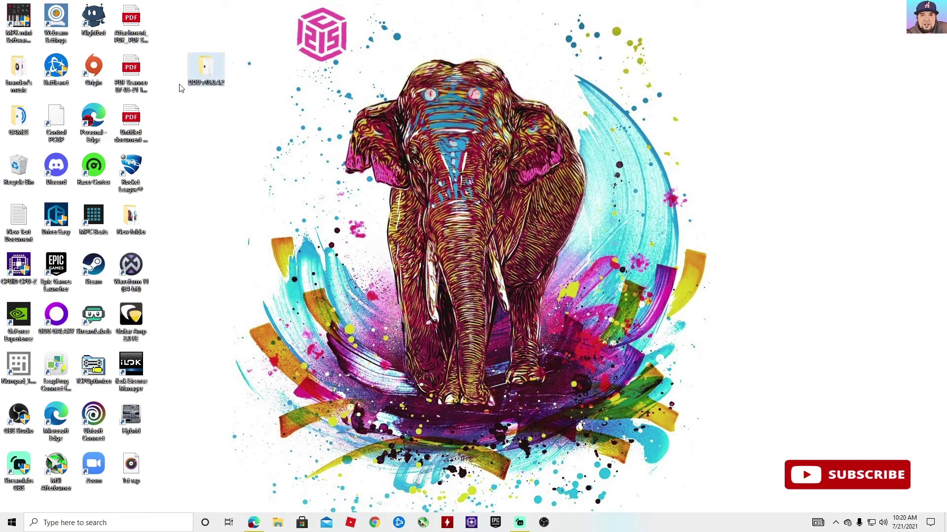
pyautogui.doubleClick(207, 67)
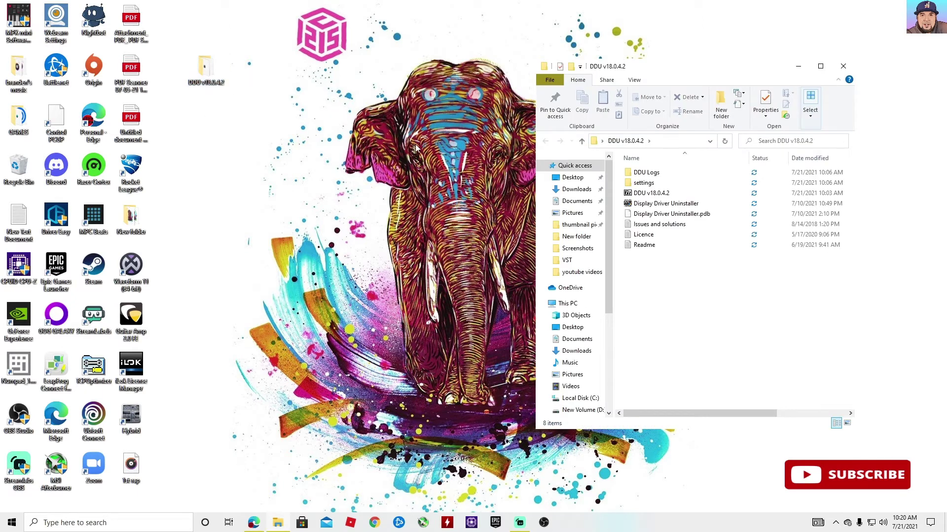
pyautogui.rightClick(656, 205)
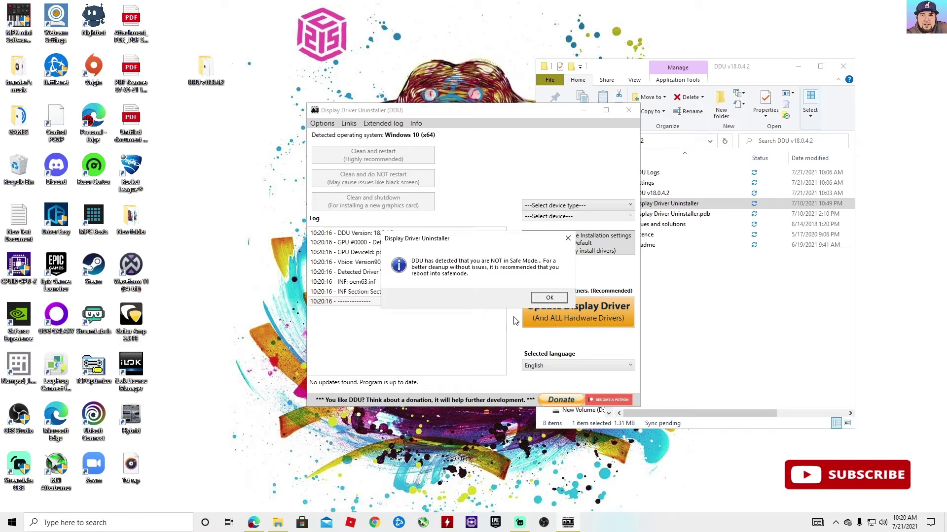
# Dismiss DDU's Safe Mode warning and close the DDU folder window.
pyautogui.click(548, 298)
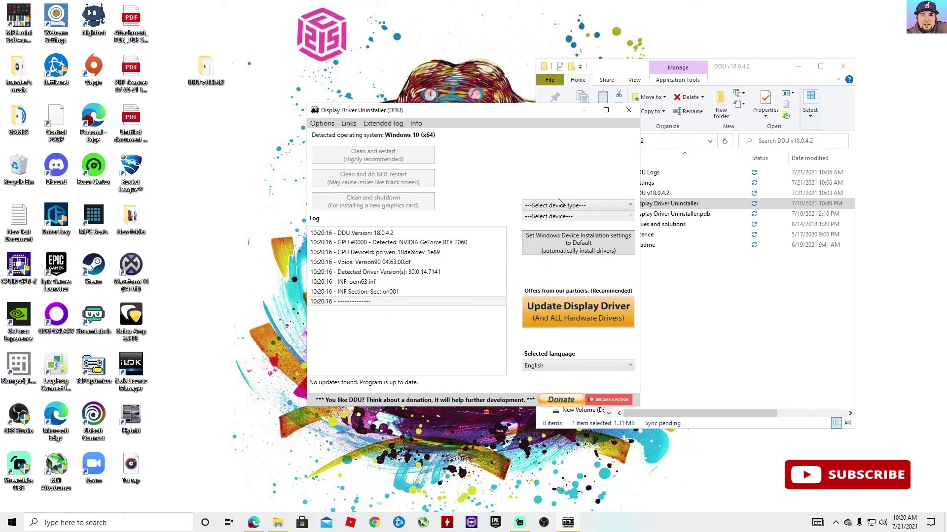
pyautogui.click(844, 66)
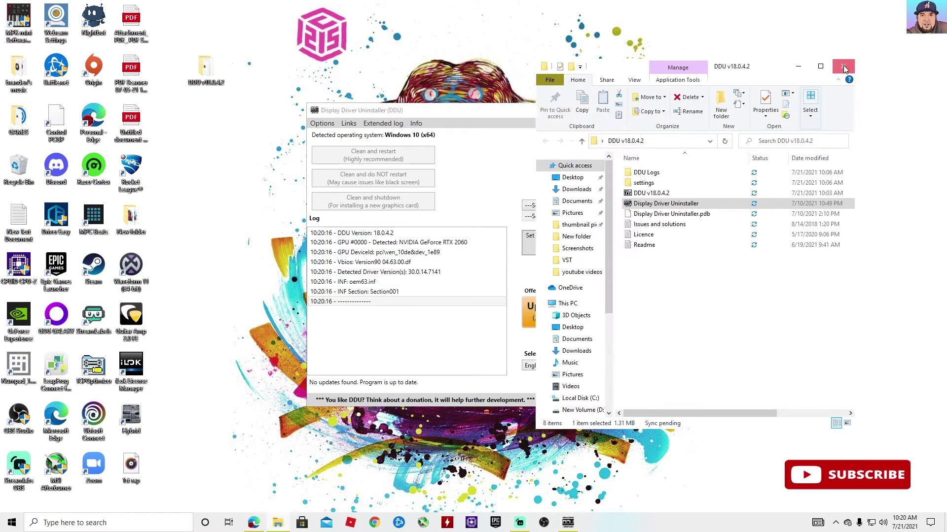
pyautogui.click(607, 111)
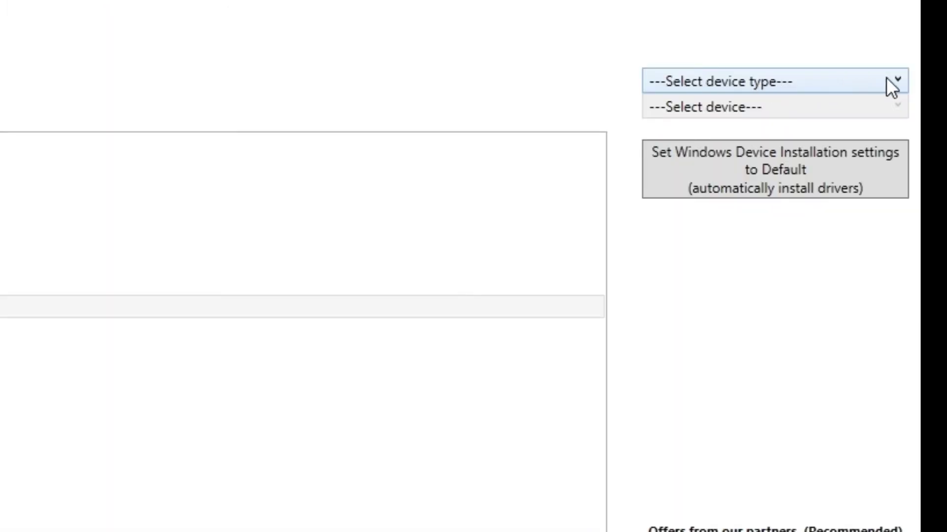
# Choose GPU as the device type and NVIDIA as the vendor in DDU.
pyautogui.click(895, 86)
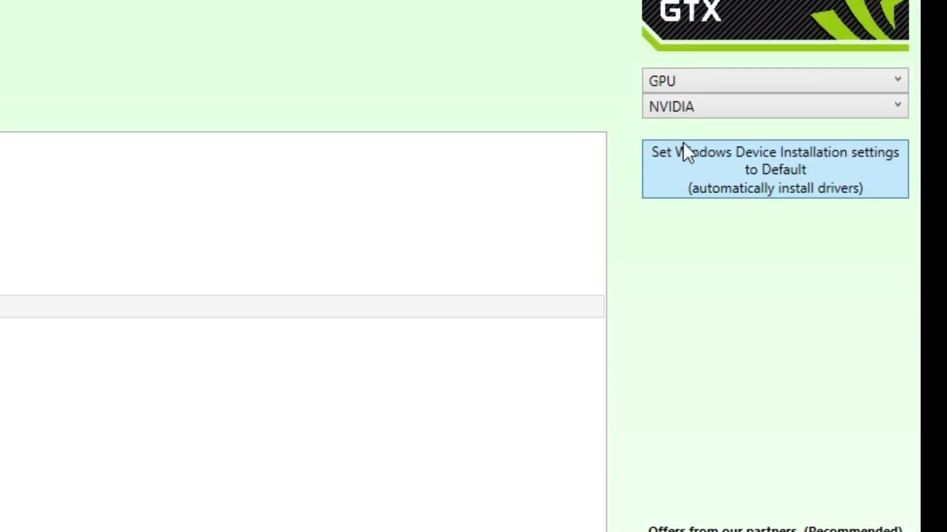
pyautogui.click(893, 104)
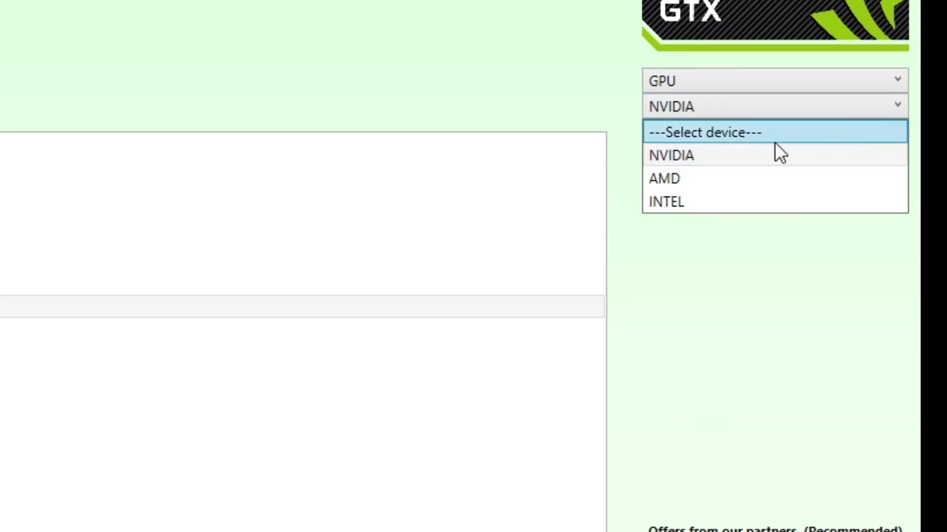
pyautogui.click(689, 154)
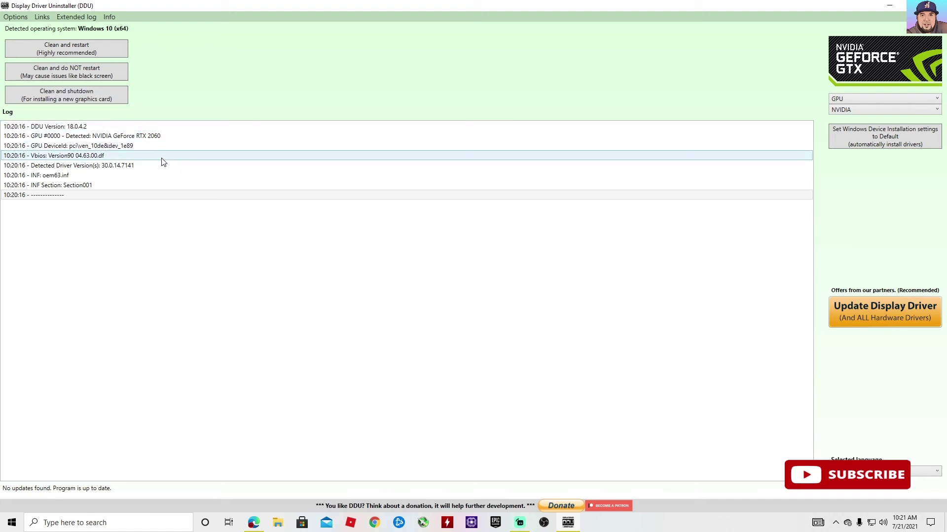
# Run DDU's 'Clean and restart (Highly recommended)' to remove the NVIDIA driver.
pyautogui.click(77, 54)
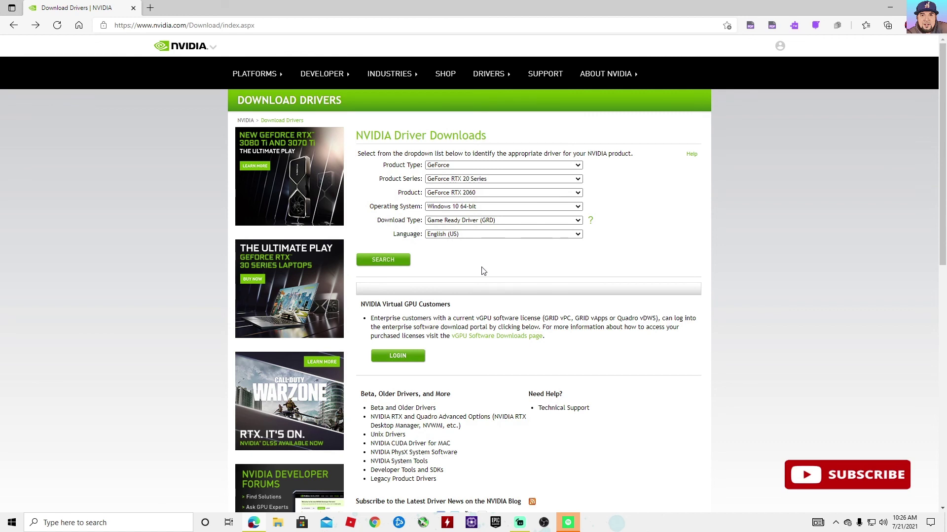
# Search NVIDIA drivers for GeForce RTX 2060, Windows 10 64-bit, Game Ready, English (US).
pyautogui.click(394, 269)
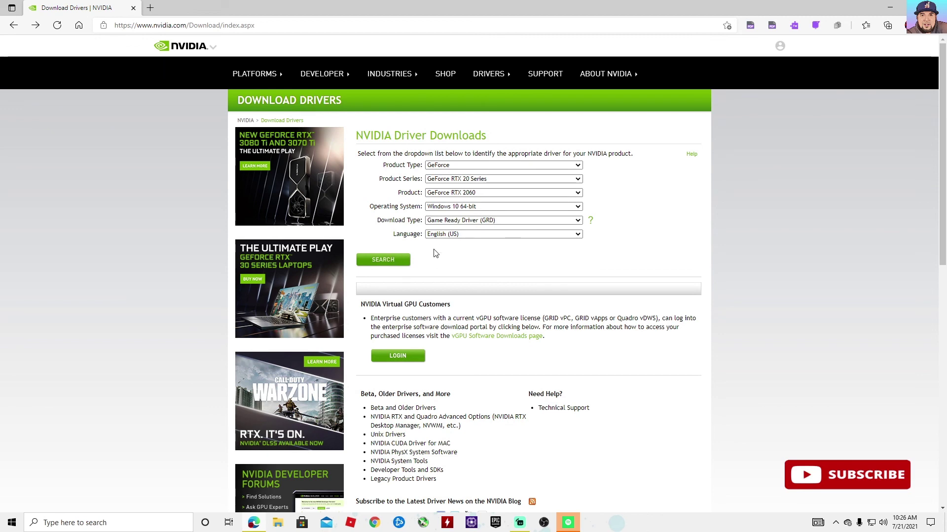